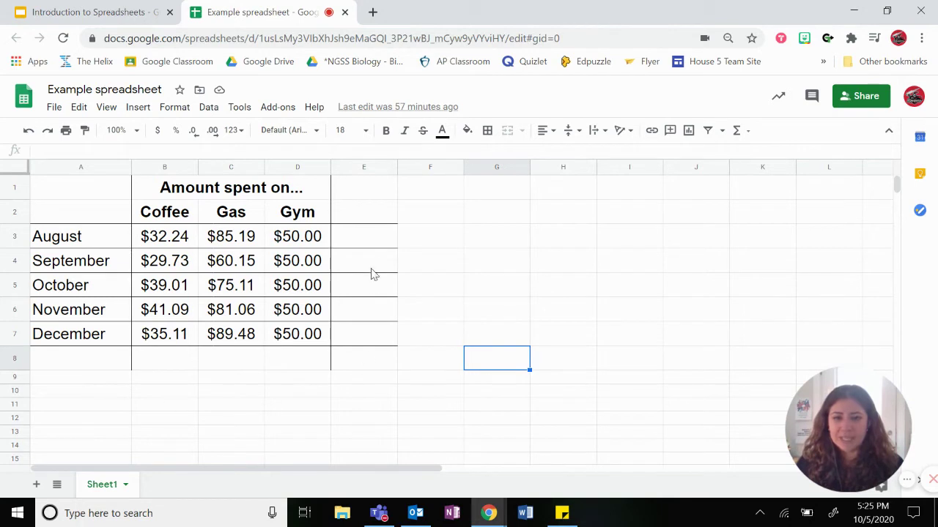
Step: Enter the header "Total" in cell E2, beside the Gym column heading
{"action": "left_click", "coordinate": [370, 220]}
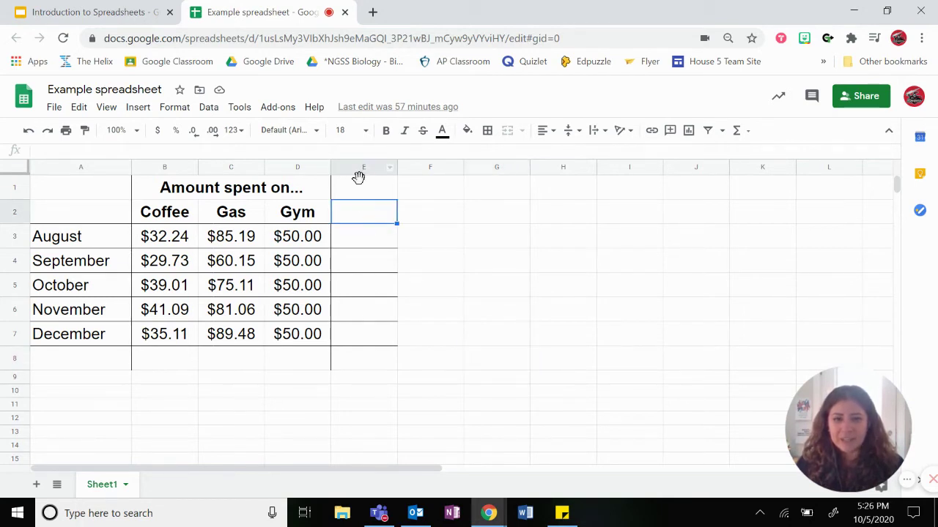
{"action": "type", "text": "Total"}
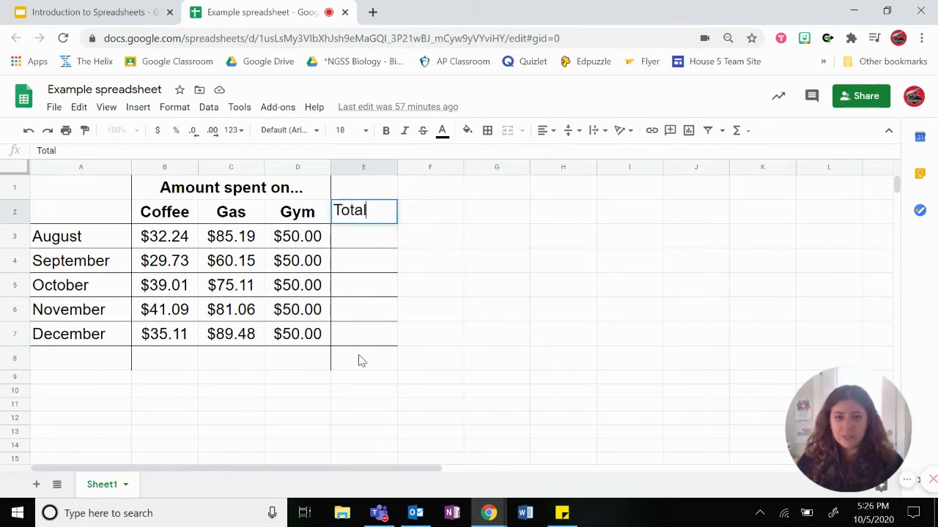
{"action": "key", "text": "Return"}
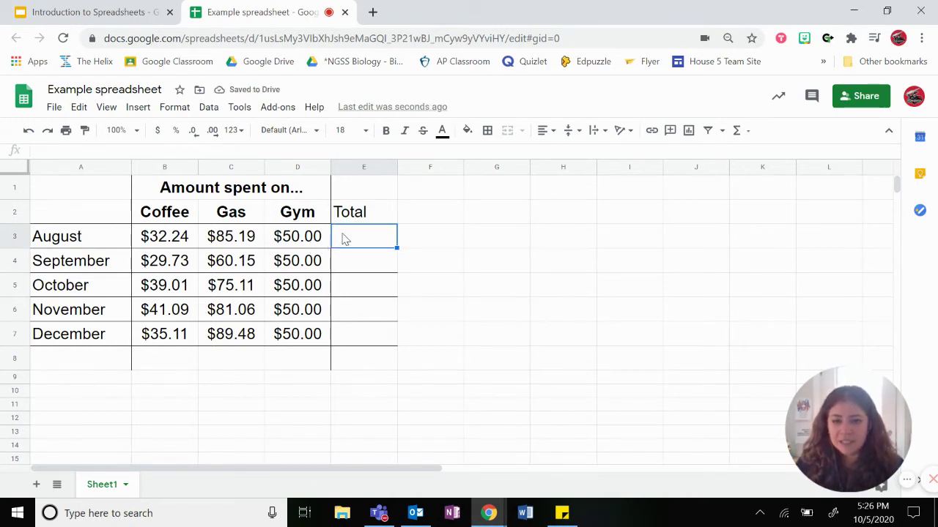
Step: Calculate August's total in cell E3 with a SUM formula over B3:D3
{"action": "type", "text": "="}
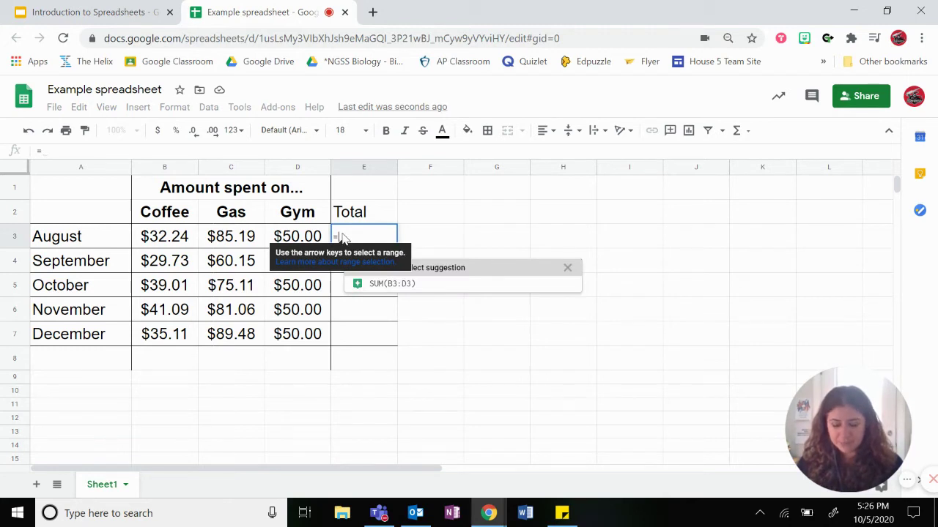
{"action": "type", "text": "sum"}
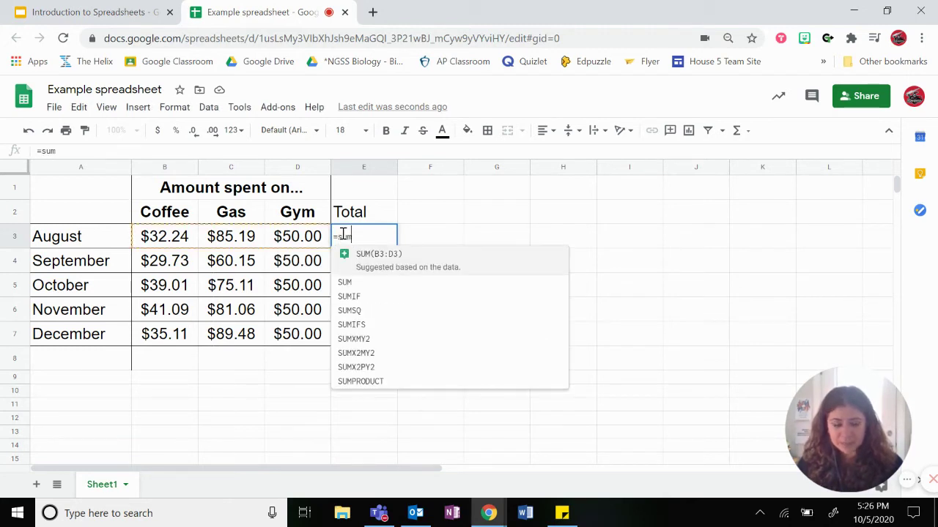
{"action": "type", "text": "("}
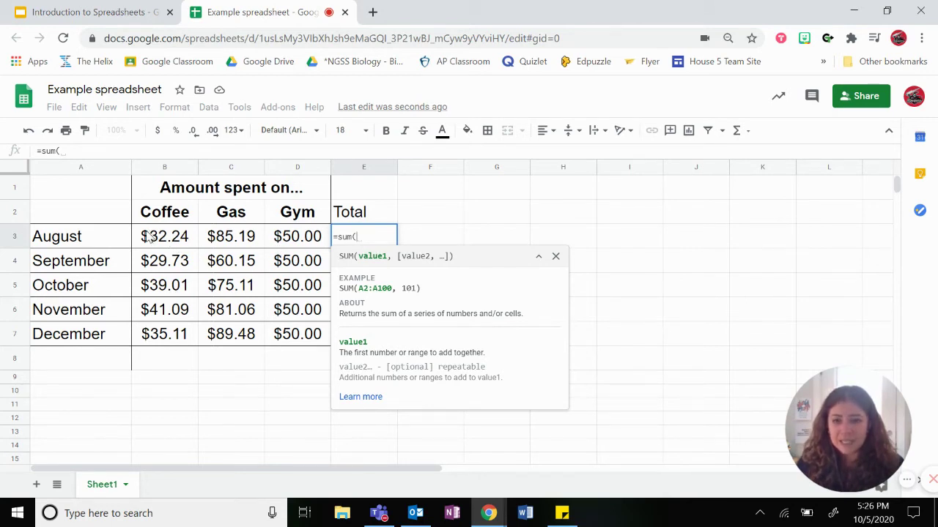
{"action": "left_click_drag", "start_coordinate": [146, 236], "coordinate": [281, 244]}
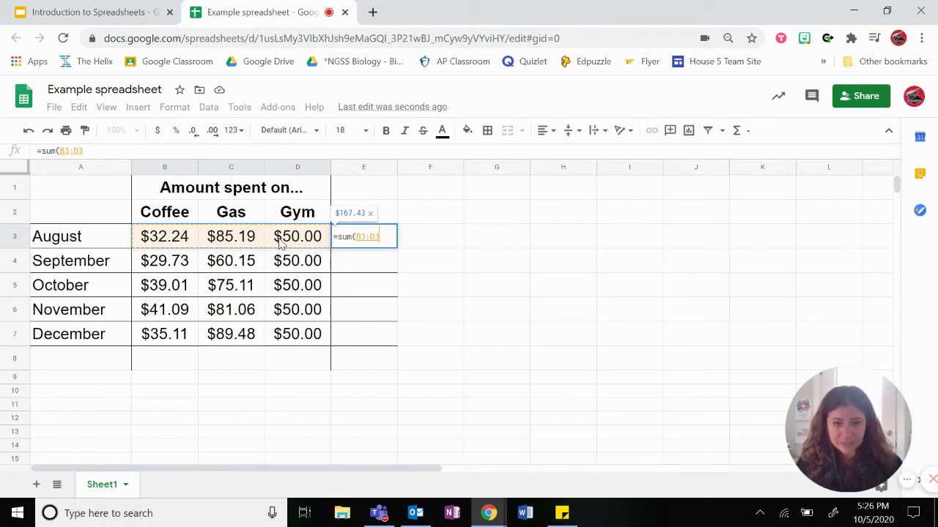
{"action": "key", "text": "Return"}
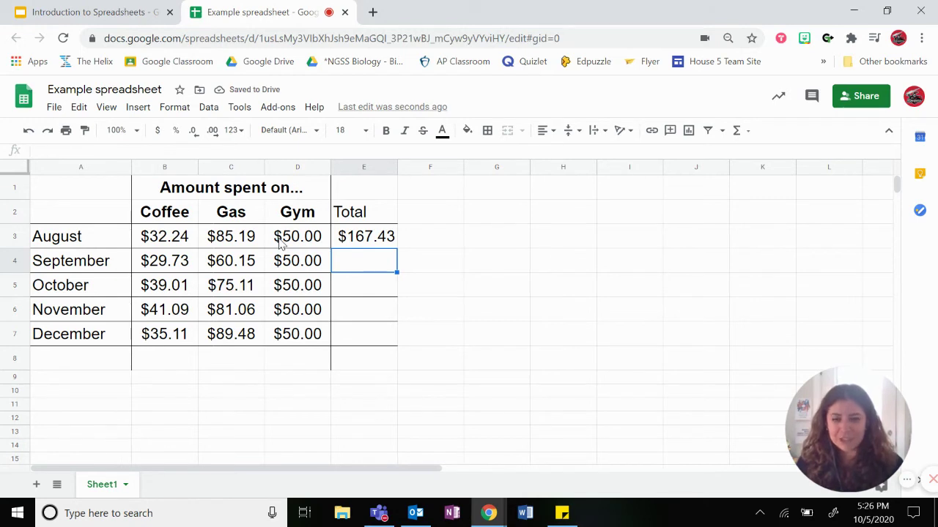
{"action": "type", "text": "="}
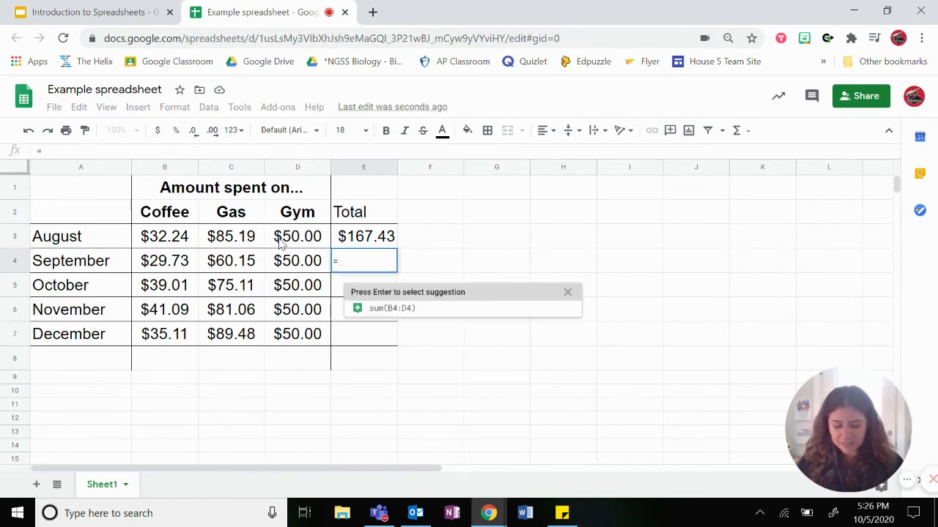
{"action": "type", "text": "sum("}
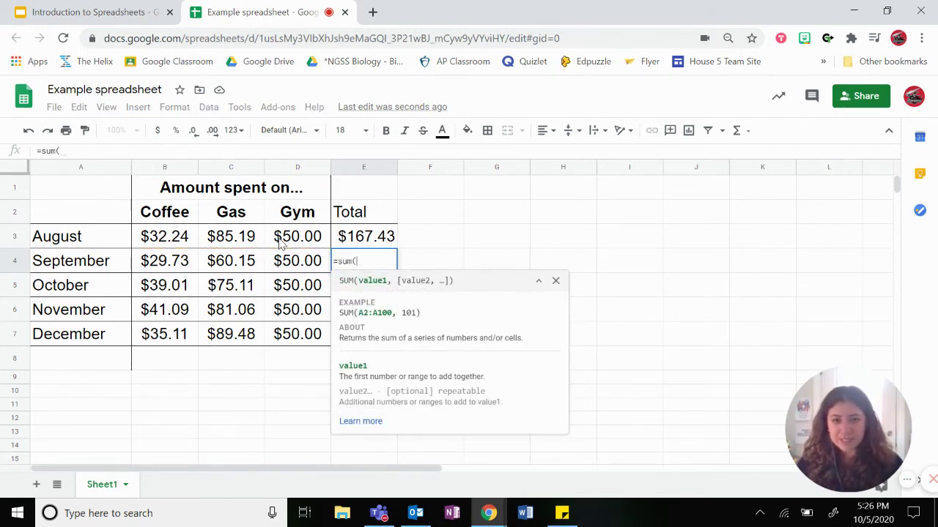
{"action": "left_click_drag", "start_coordinate": [162, 265], "coordinate": [324, 293]}
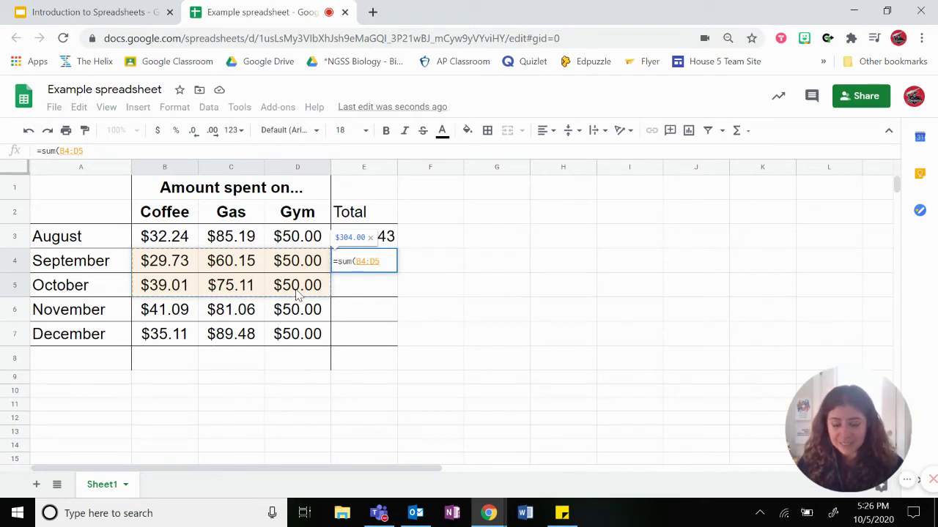
{"action": "key", "text": "Escape"}
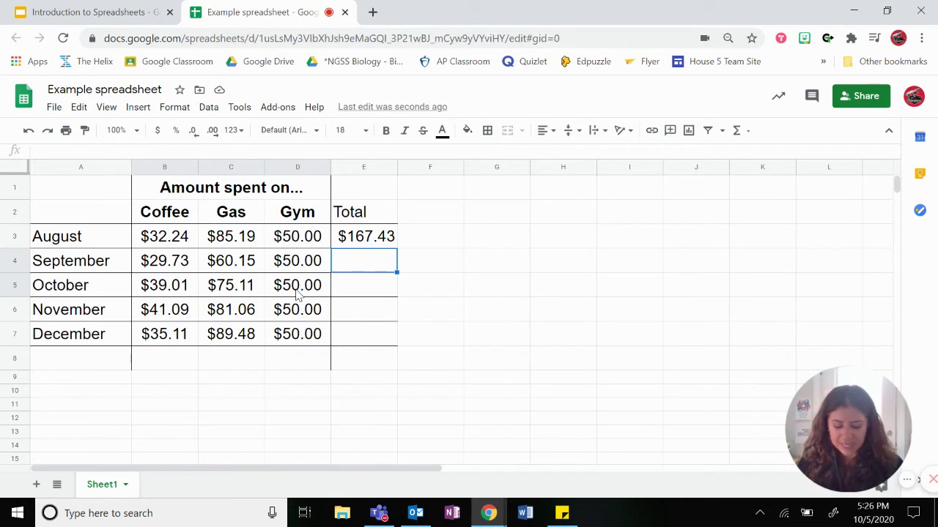
Step: Calculate September's total in cell E4 with a SUM formula over B4:D4
{"action": "type", "text": "=sum"}
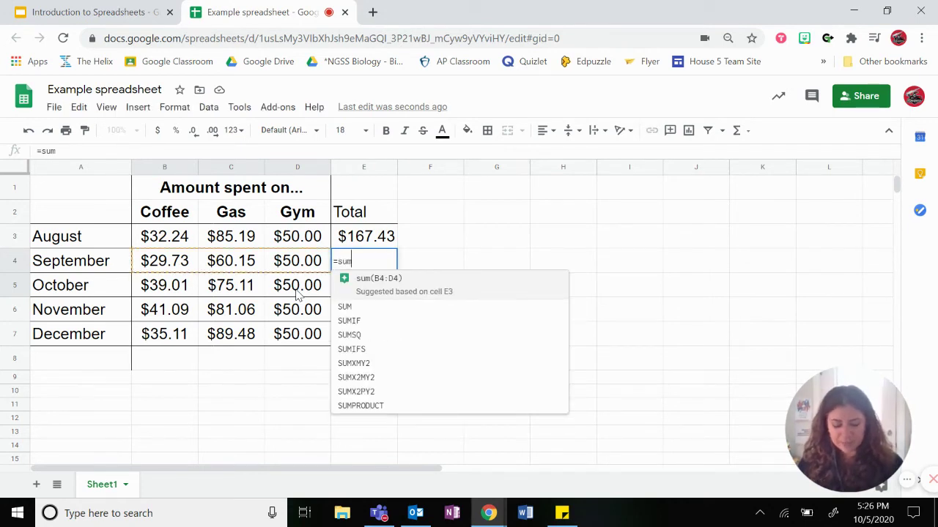
{"action": "type", "text": "("}
{"action": "left_click", "coordinate": [184, 271]}
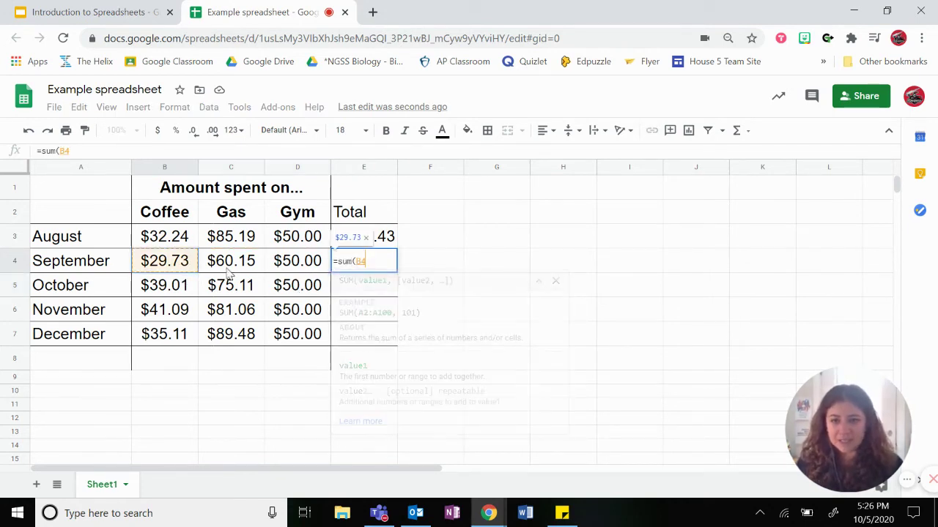
{"action": "left_click_drag", "start_coordinate": [229, 273], "coordinate": [281, 269]}
{"action": "key", "text": "Return"}
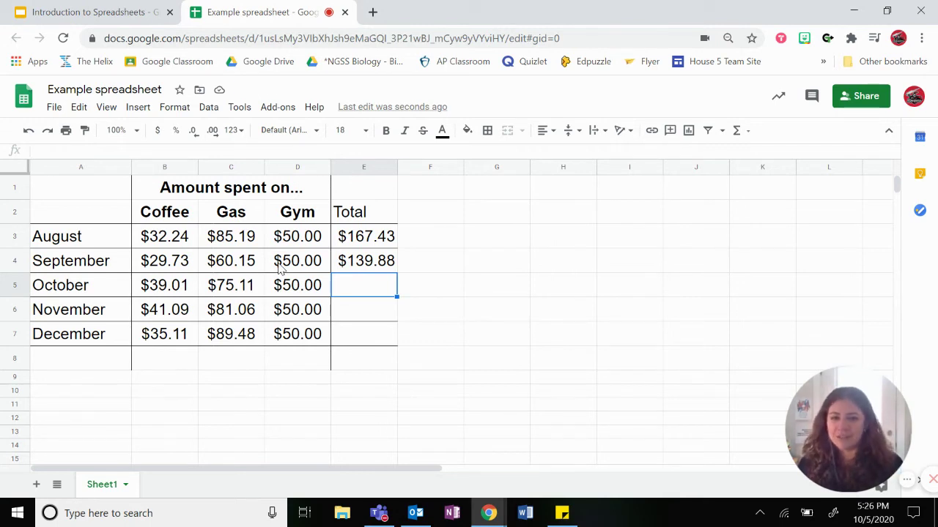
Step: Fill September's SUM formula from E4 down through E7 to total October, November and December
{"action": "left_click", "coordinate": [391, 268]}
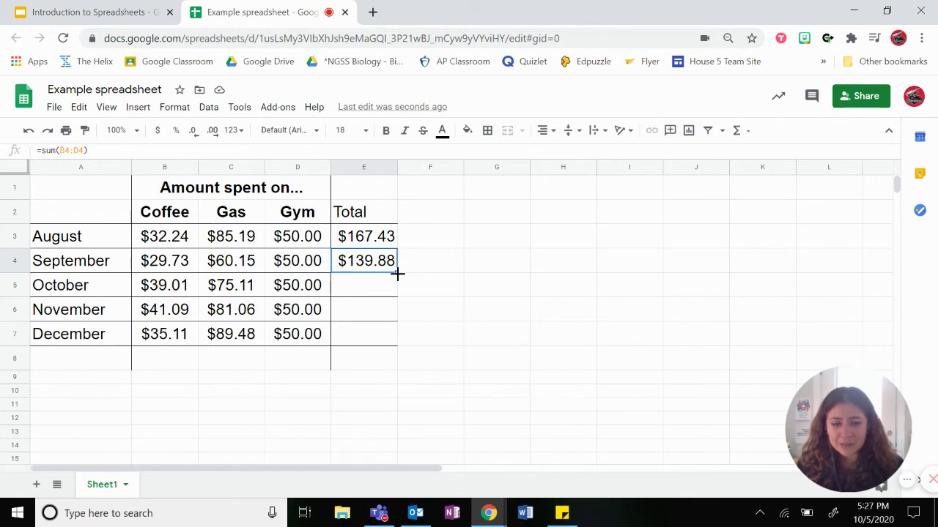
{"action": "left_click_drag", "start_coordinate": [397, 274], "coordinate": [402, 345]}
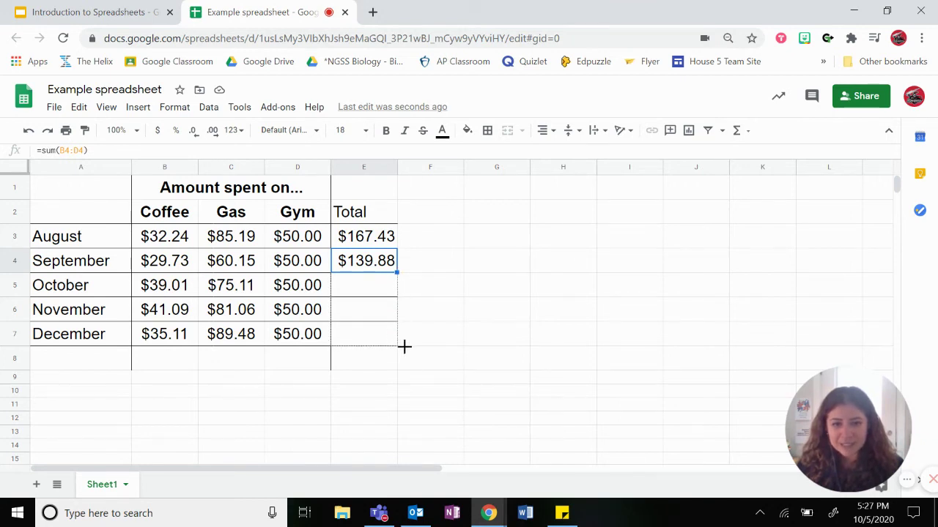
{"action": "left_click_drag", "start_coordinate": [404, 347], "coordinate": [405, 349]}
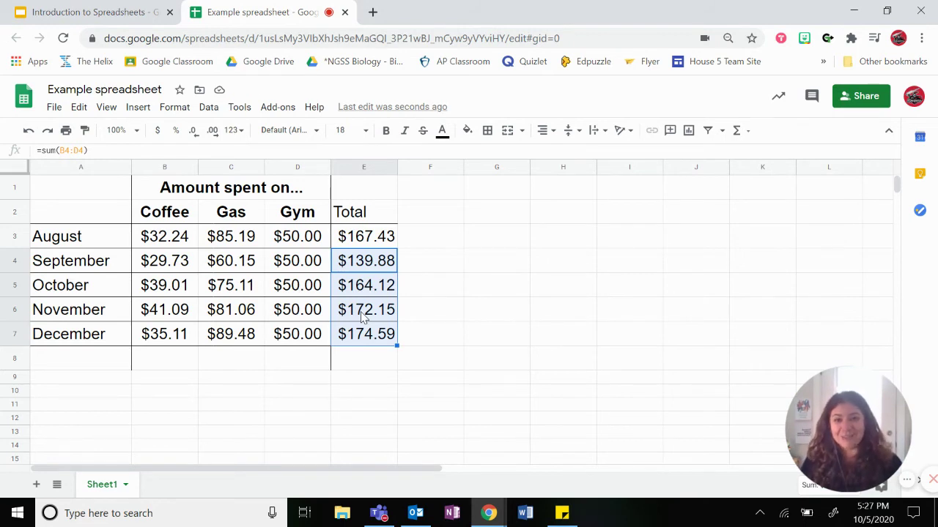
{"action": "left_click", "coordinate": [423, 295]}
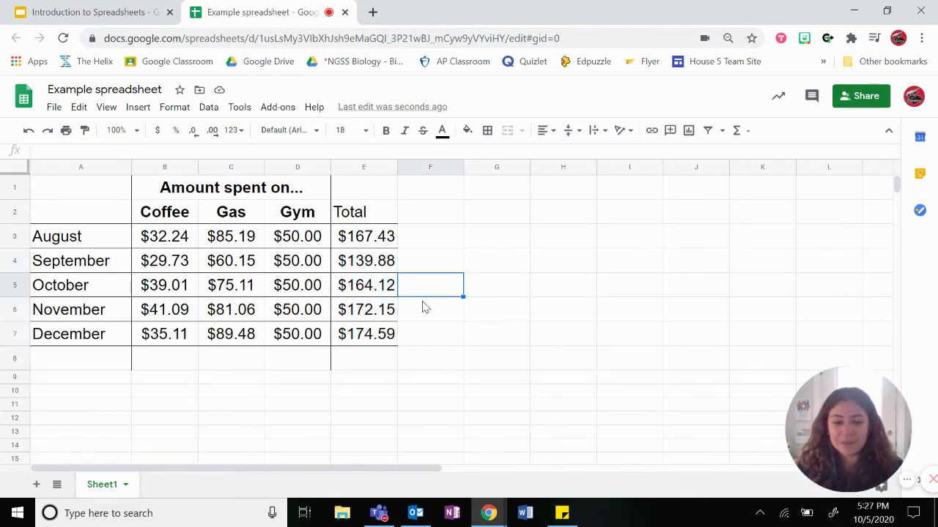
Step: Inspect which cell range December's total formula in E7 refers to, leaving the formula unedited
{"action": "left_click", "coordinate": [370, 343]}
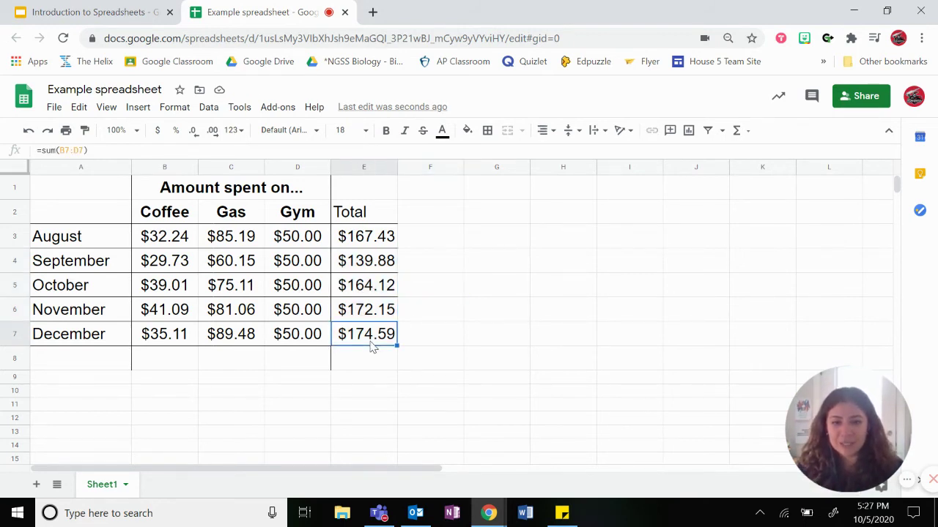
{"action": "left_click", "coordinate": [75, 150]}
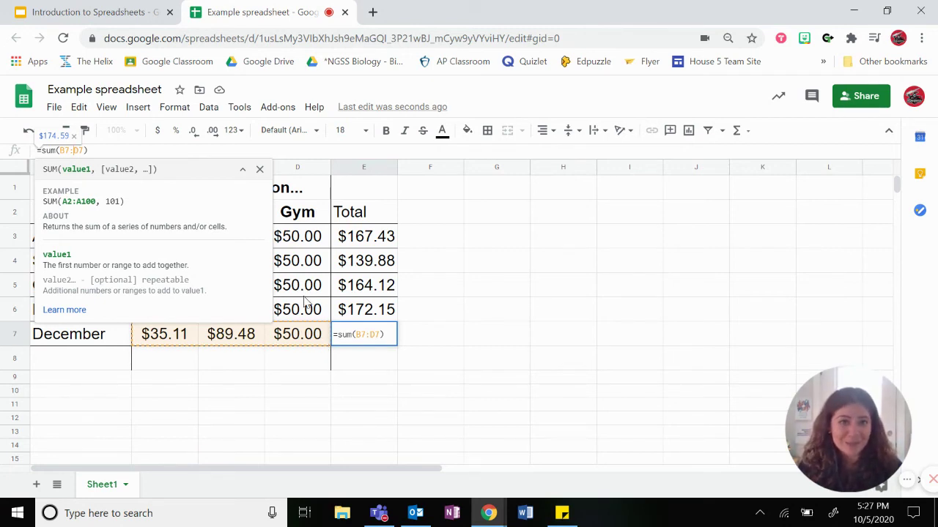
{"action": "key", "text": "Escape"}
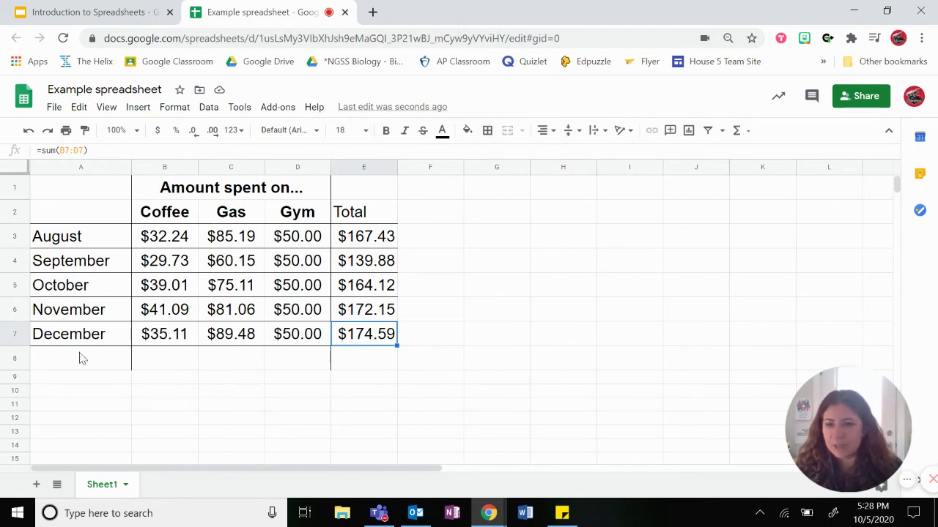
Step: Enter the row label "Average" in cell A8, below December
{"action": "left_click", "coordinate": [42, 363]}
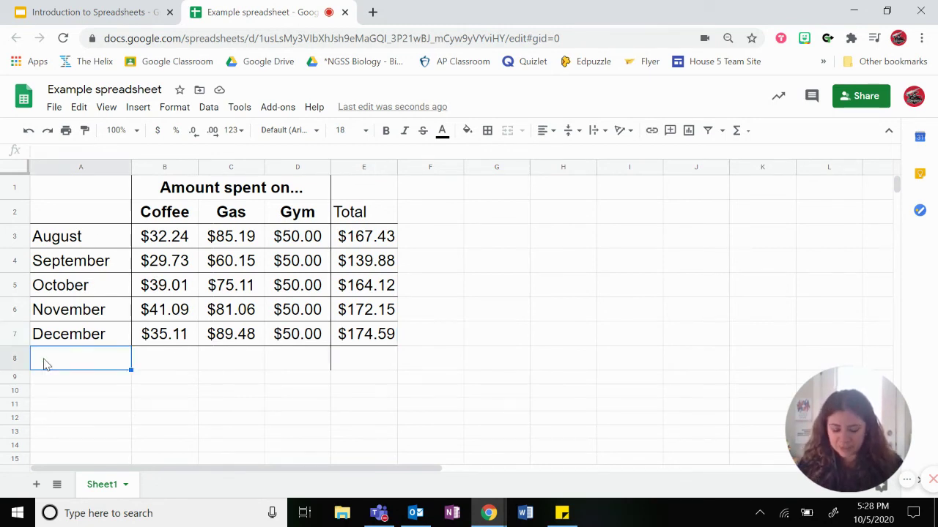
{"action": "type", "text": "Average"}
{"action": "key", "text": "Tab"}
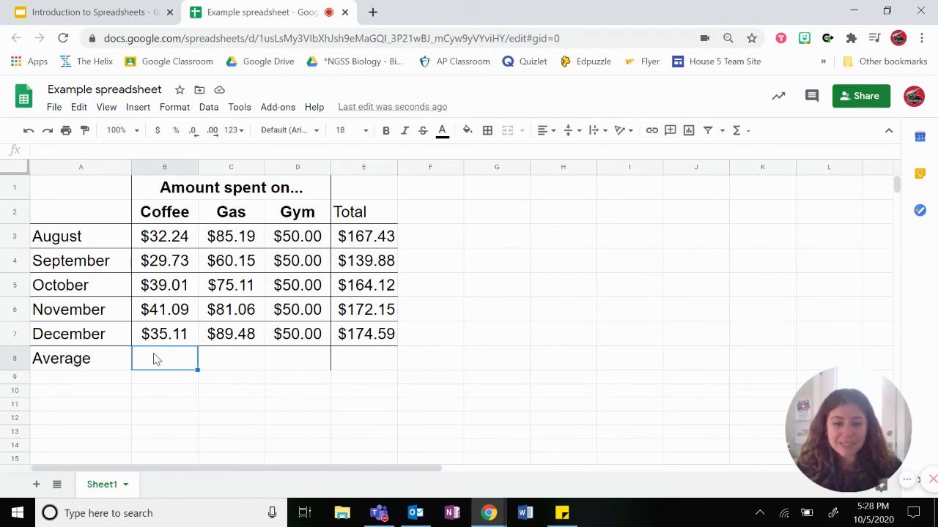
Step: Calculate the average coffee spending in cell B8 with an AVERAGE formula over B3:B7
{"action": "type", "text": "="}
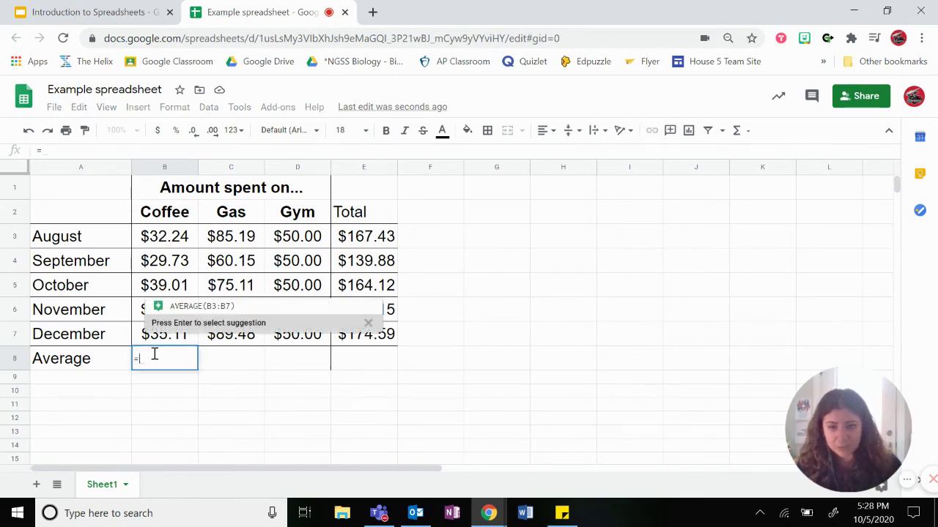
{"action": "type", "text": "aver"}
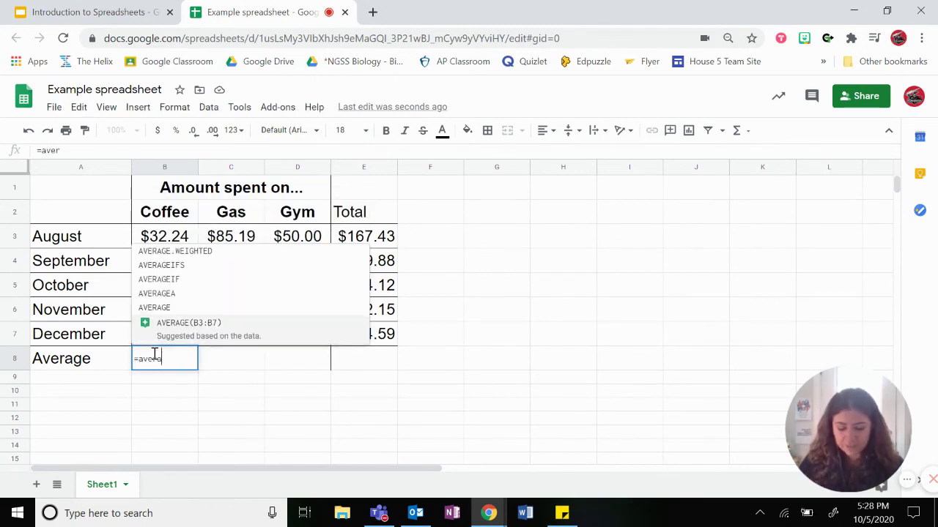
{"action": "type", "text": "age("}
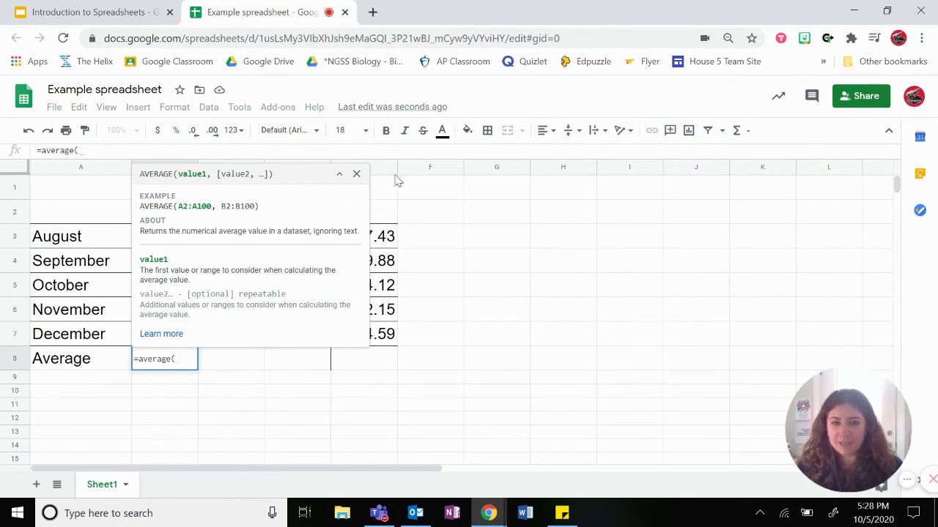
{"action": "left_click", "coordinate": [356, 173]}
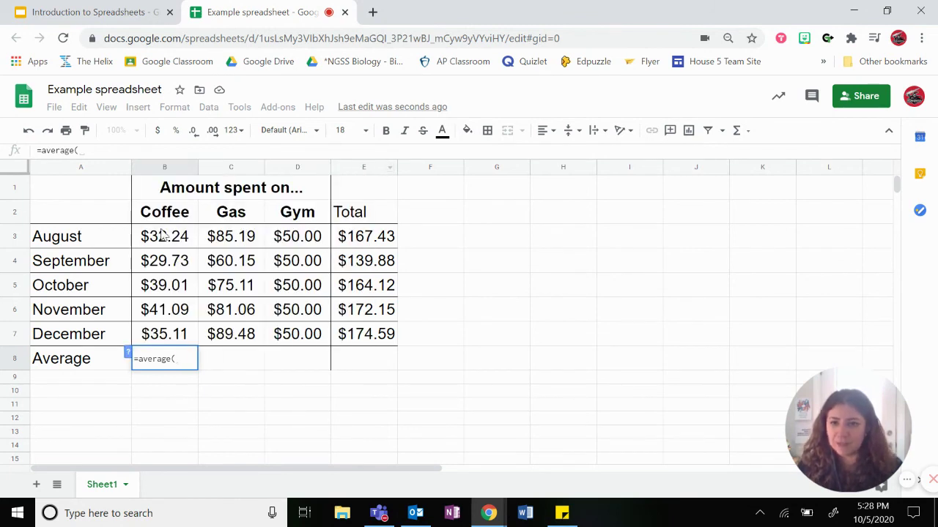
{"action": "left_click_drag", "start_coordinate": [164, 236], "coordinate": [176, 323]}
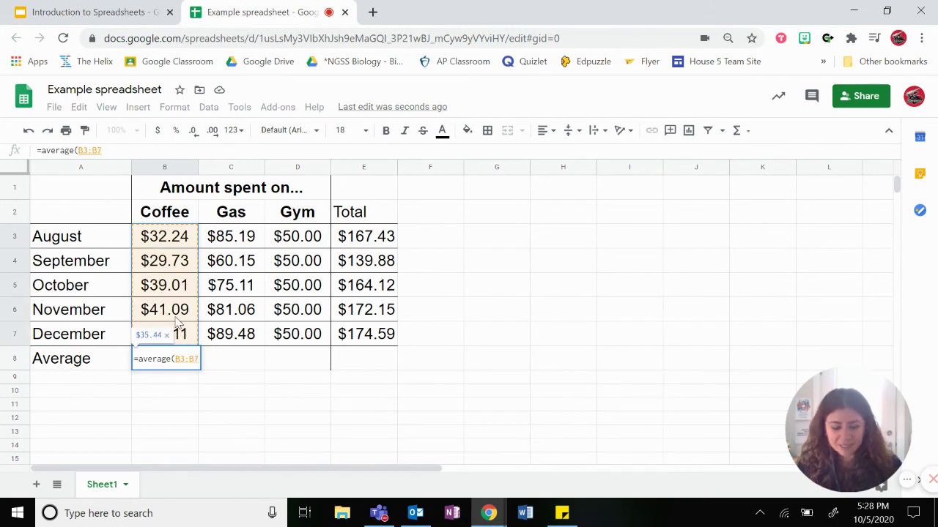
{"action": "key", "text": "Return"}
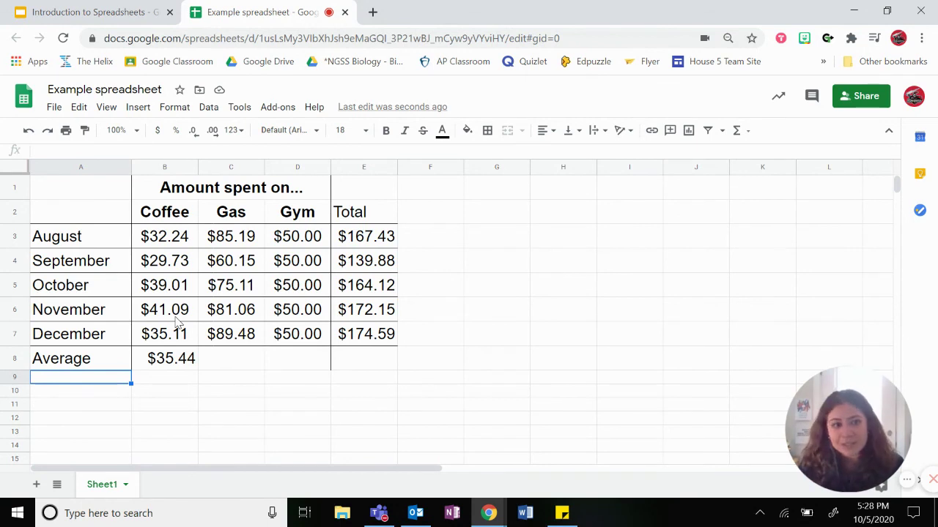
Step: Fill the AVERAGE formula from B8 across through D8 for the Gas and Gym columns
{"action": "left_click", "coordinate": [184, 363]}
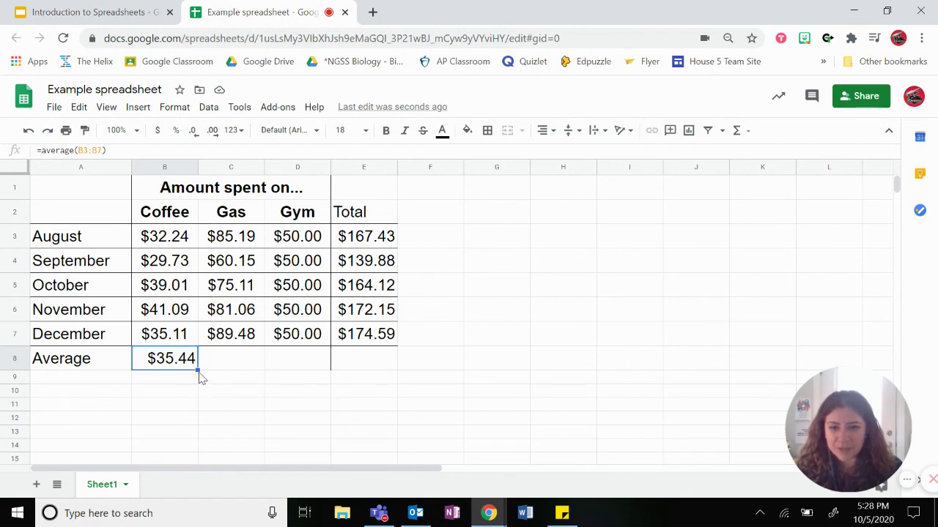
{"action": "left_click_drag", "start_coordinate": [197, 372], "coordinate": [300, 370]}
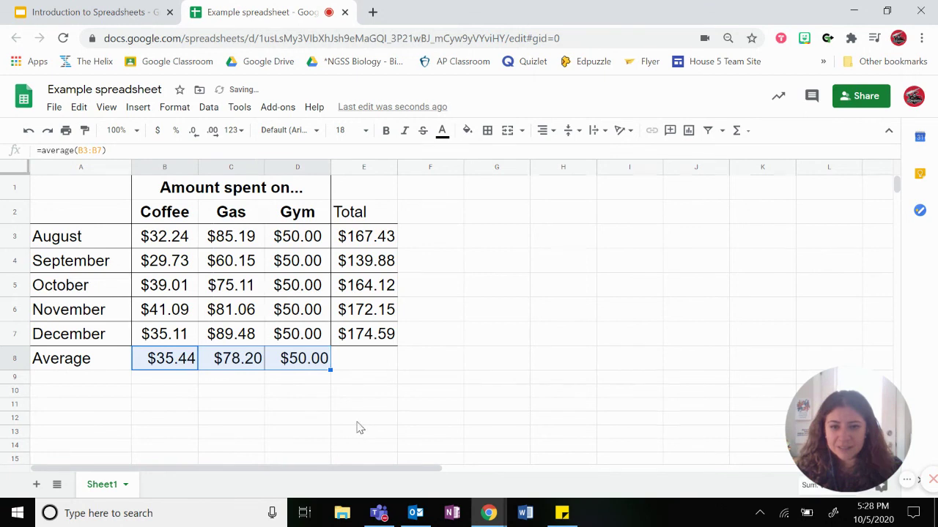
{"action": "left_click", "coordinate": [368, 404]}
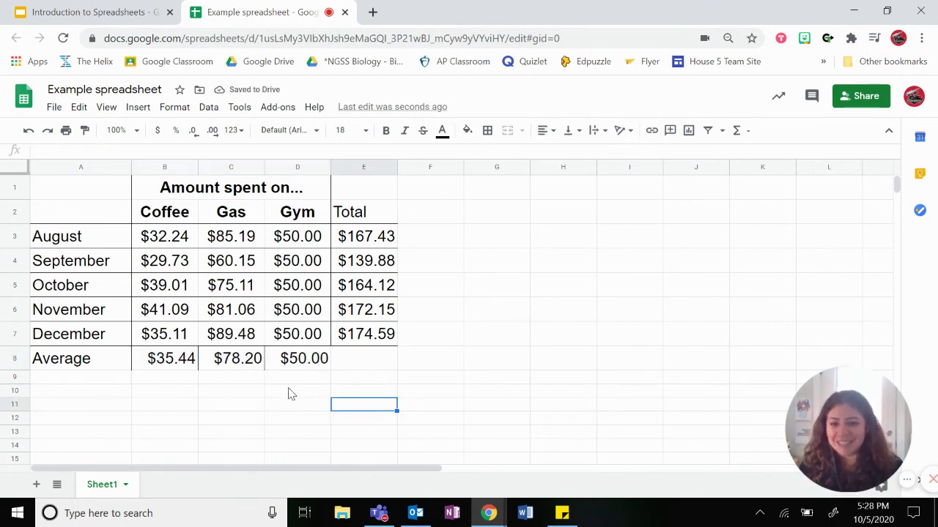
Step: Inspect which cell range the Gas average formula in C8 refers to, leaving the formula unedited
{"action": "left_click", "coordinate": [233, 360]}
{"action": "double_click", "coordinate": [231, 360]}
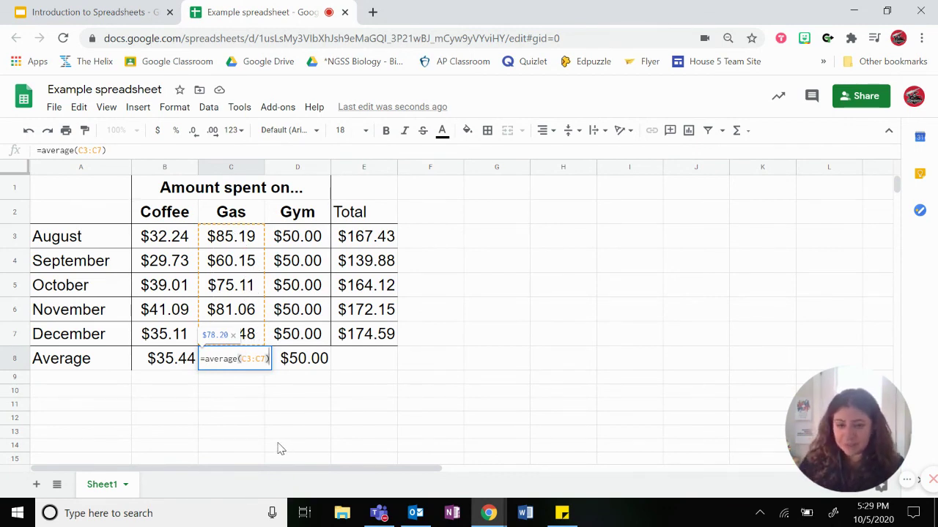
{"action": "key", "text": "Escape"}
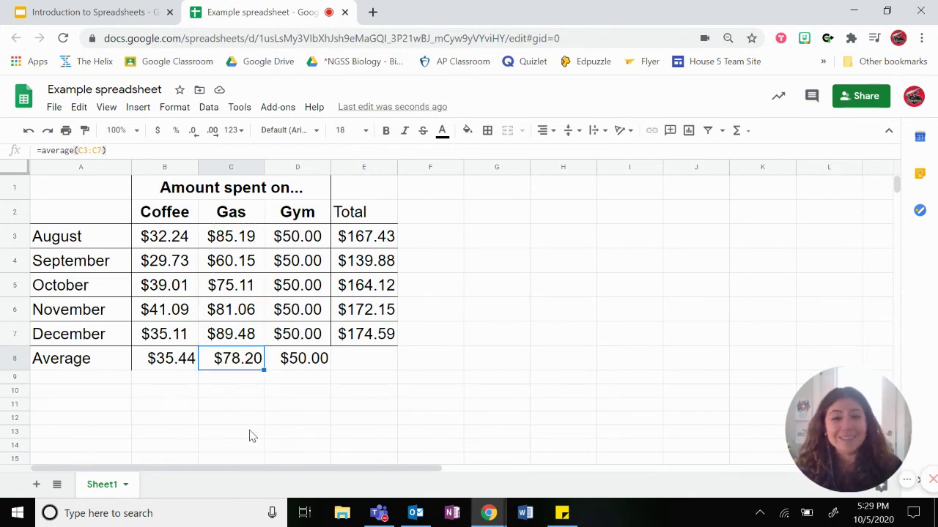